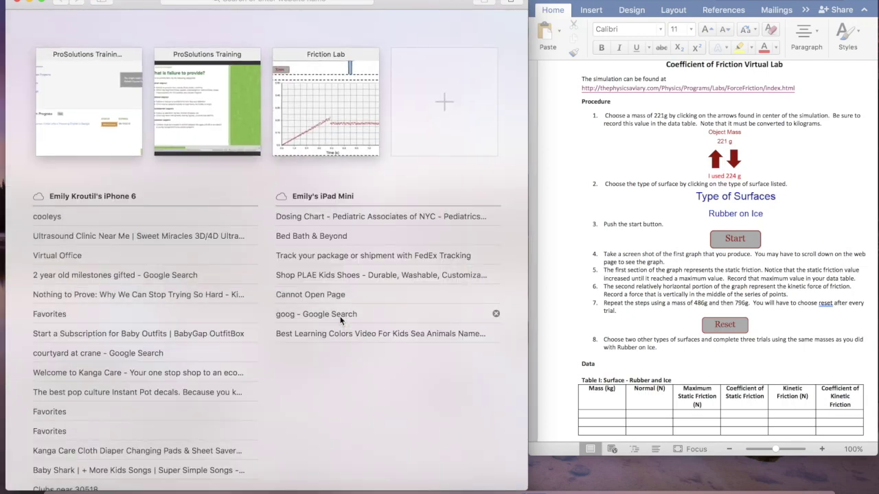
- Open the Friction Lab page, zoom it out until the whole force–time graph fits, and capture the graph as a screenshot
click(274, 129)
click(131, 2)
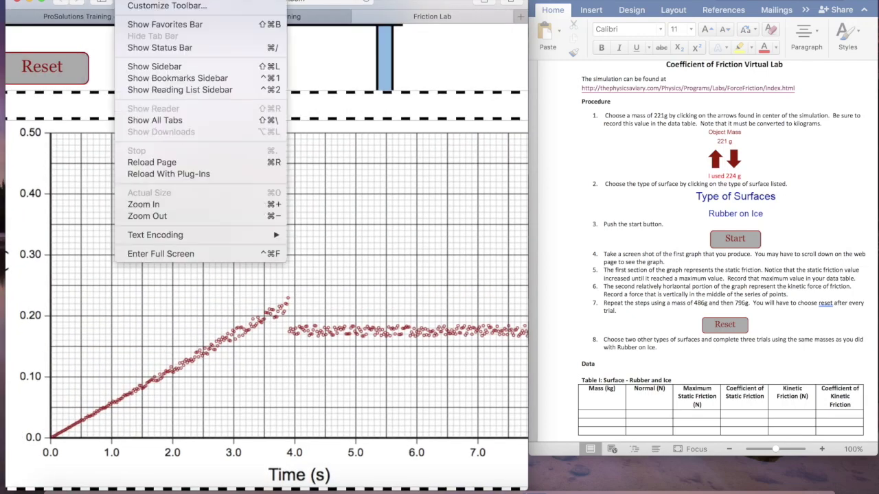
click(153, 216)
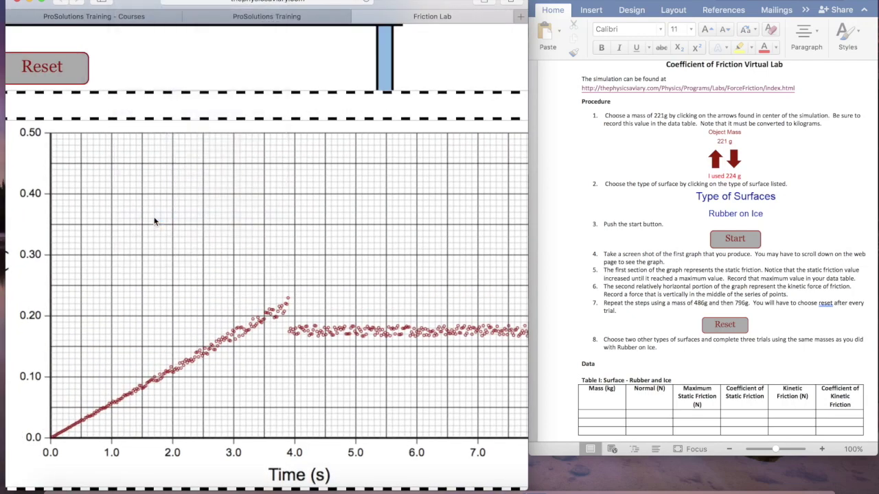
click(110, 2)
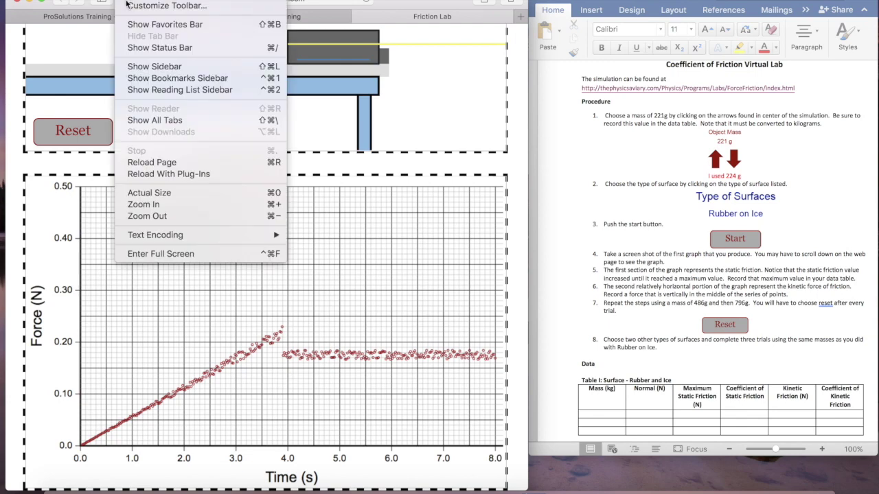
click(155, 216)
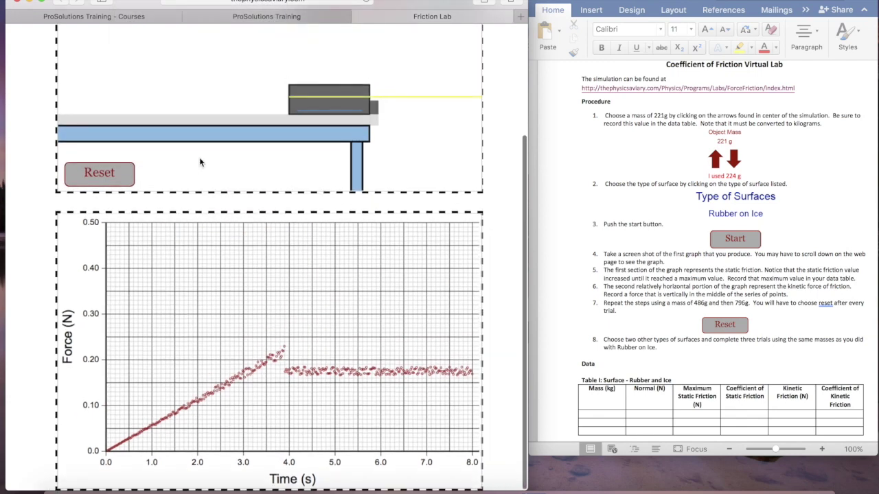
key(super+shift+4)
drag(55, 210, 486, 493)
- Add a blank line after procedure step 4 in the Word document and insert the graph screenshot there
click(705, 272)
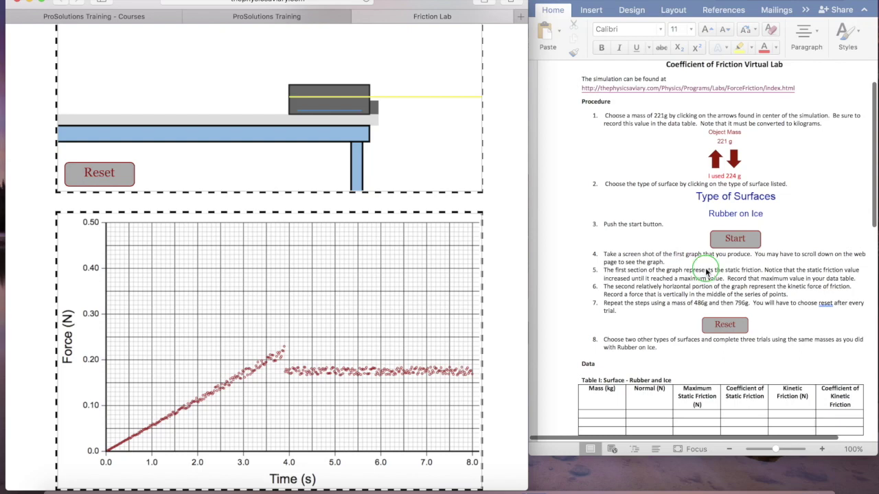
click(695, 263)
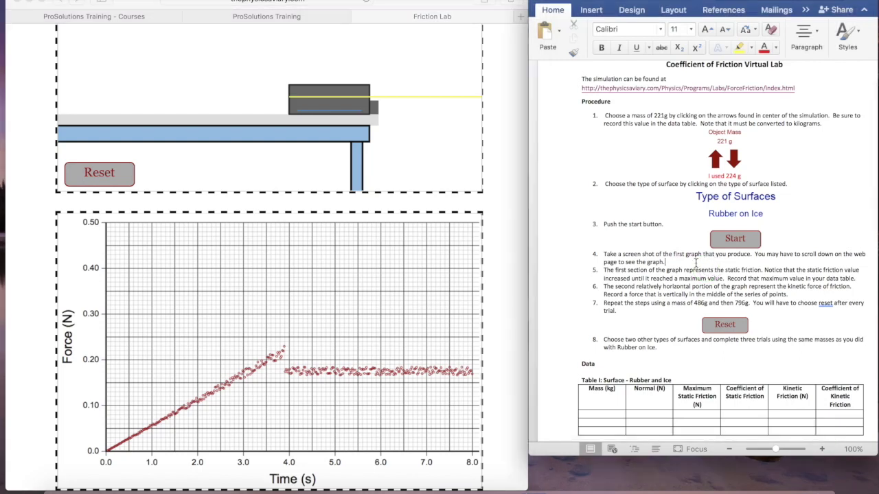
key(Return)
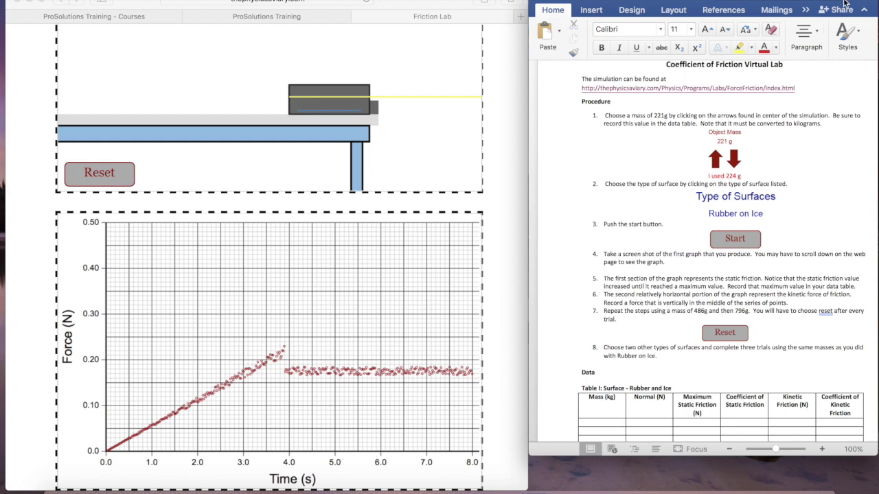
drag(846, 6, 651, 3)
drag(824, 14, 513, 282)
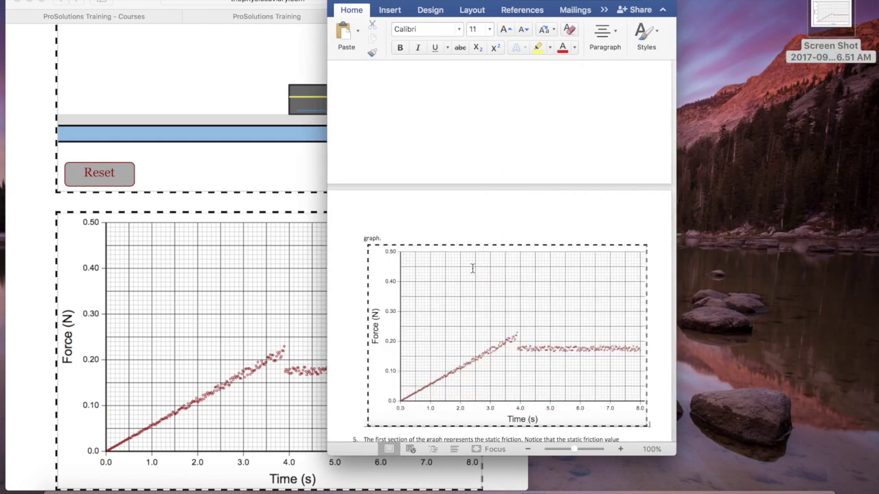
- Shrink the inserted graph to about half its width and place it on its own line below procedure step 4
click(602, 250)
drag(646, 245, 494, 330)
drag(570, 4, 771, 4)
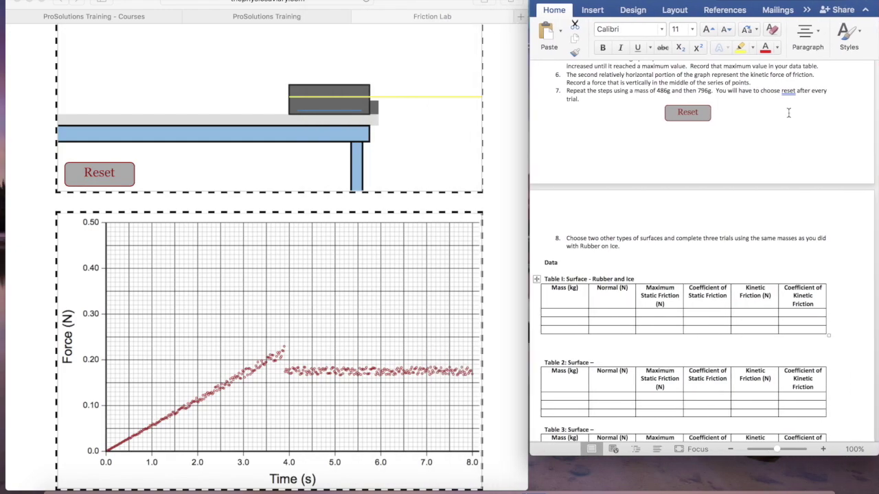
scroll(781, 156, up, 2)
scroll(781, 155, up, 2)
click(628, 180)
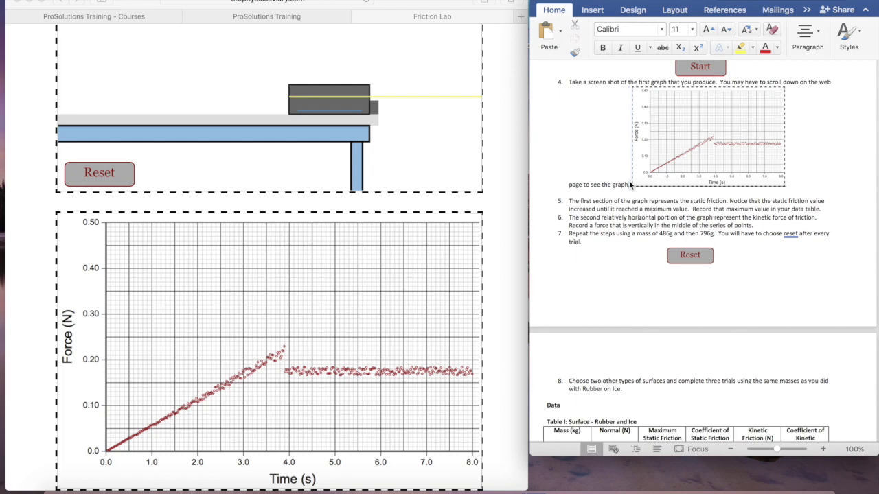
key(Return)
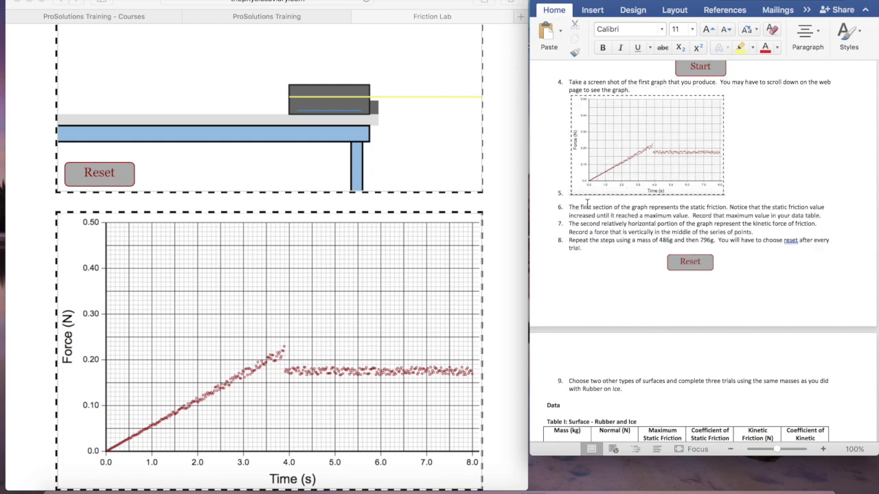
- Enter 0.23 as the Maximum Static Friction in the first data row of the Rubber and Ice table
scroll(599, 213, down, 2)
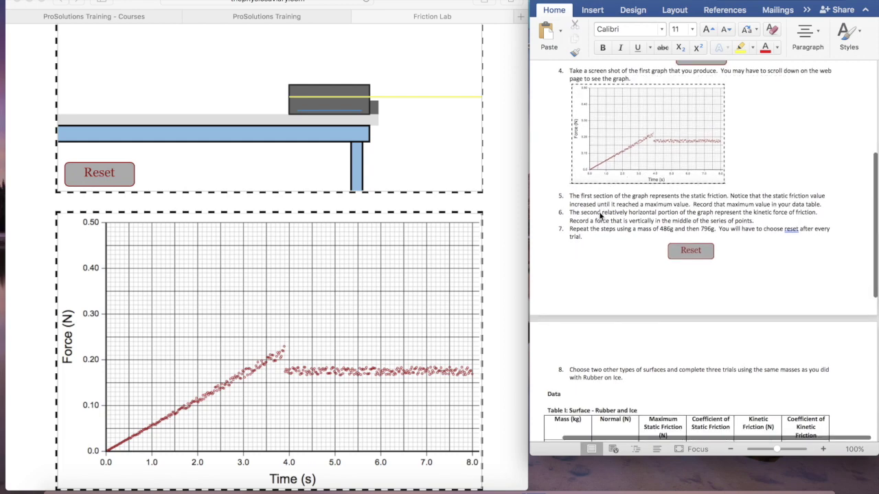
scroll(599, 217, down, 1)
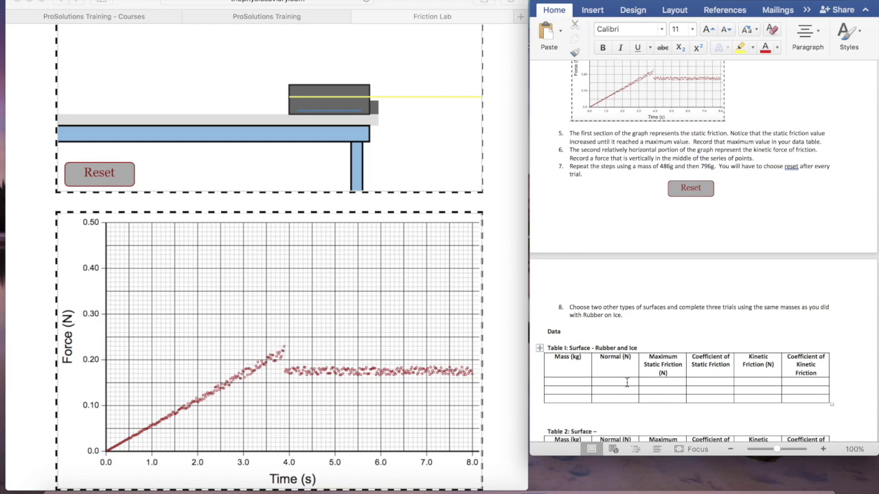
click(651, 386)
text(0.23)
- Look up the object mass in the simulation and enter 224g as the first mass in the Rubber and Ice table
scroll(378, 141, up, 4)
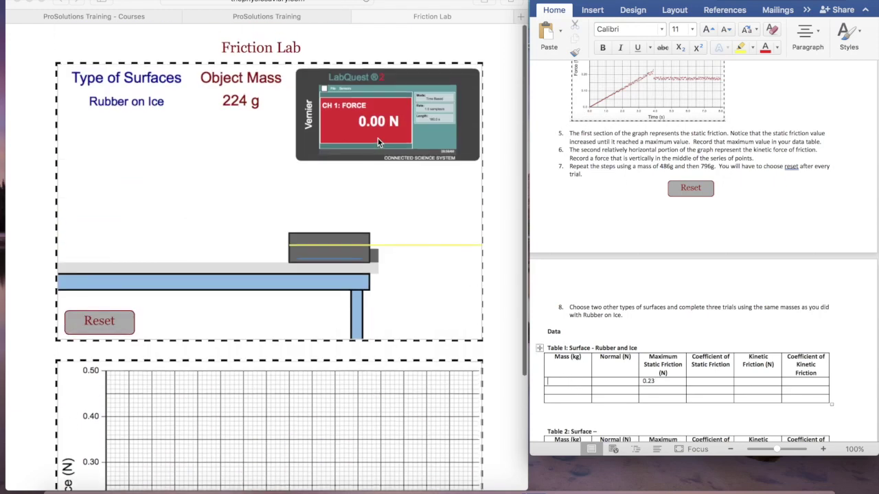
scroll(378, 138, down, 3)
click(568, 382)
text(224g)
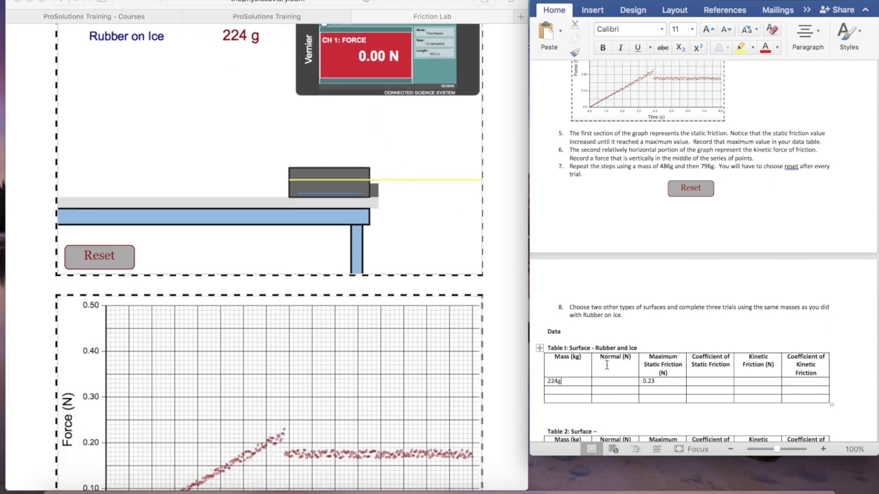
- Colour the 224g and 0.23 entries in the Rubber and Ice table red
drag(561, 382, 533, 382)
click(765, 47)
drag(660, 382, 638, 383)
click(765, 49)
click(754, 158)
- Read the kinetic friction from the flat part of the graph and enter 0.17 as Kinetic Friction in the first data row
scroll(665, 235, down, 2)
scroll(415, 390, down, 4)
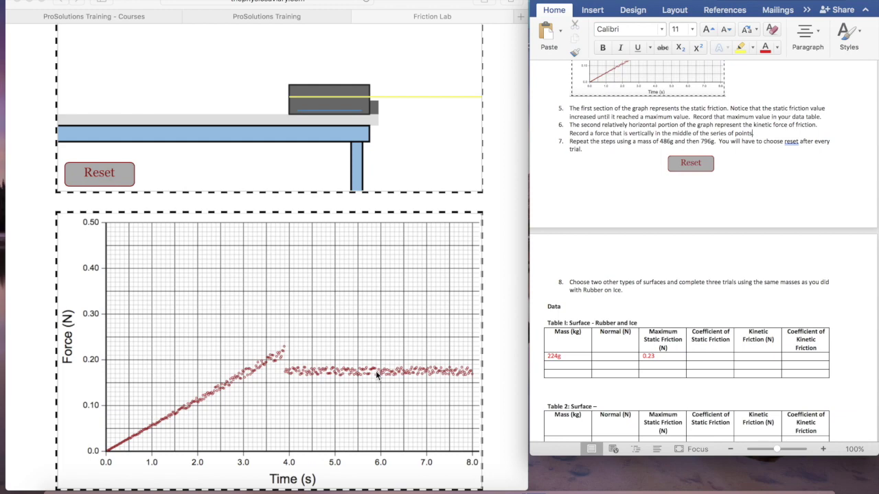
click(107, 384)
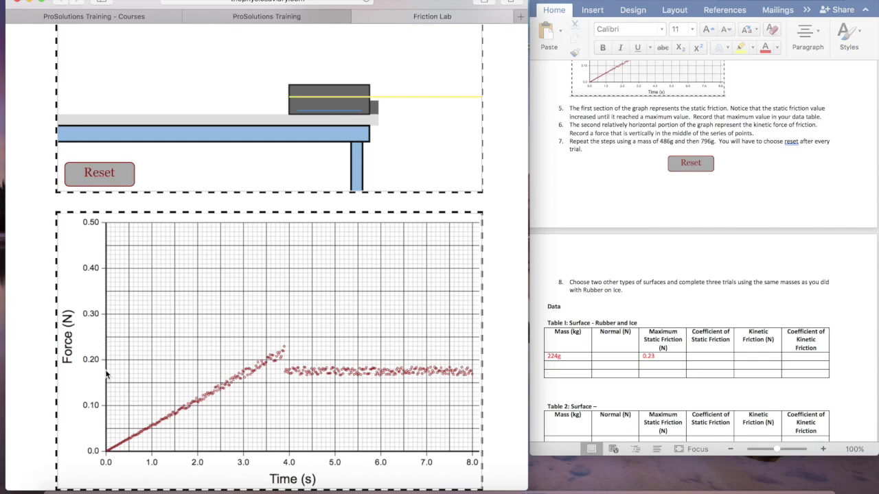
click(736, 354)
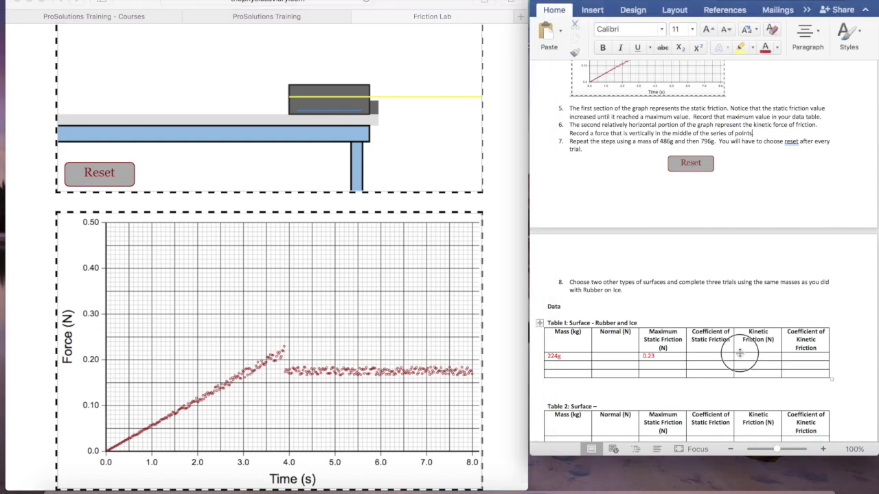
click(740, 357)
text(0.17)
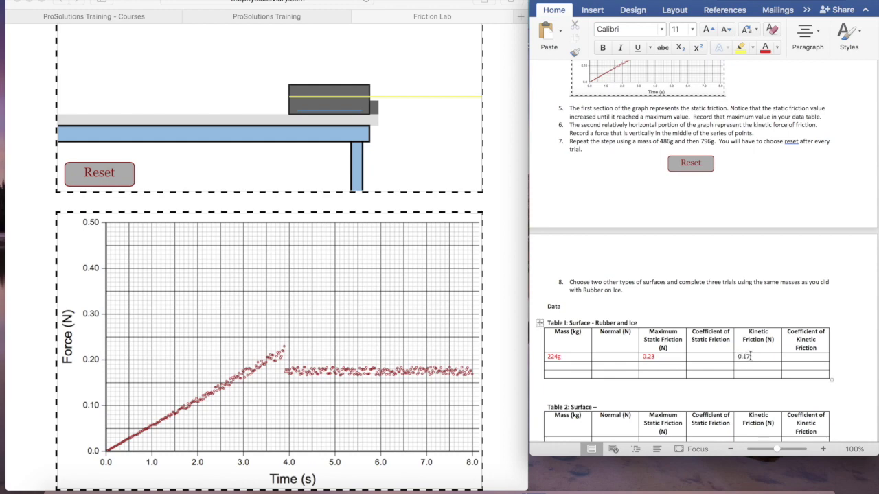
- Set the text colour of all three data rows in the Rubber and Ice table to red
drag(741, 357, 725, 362)
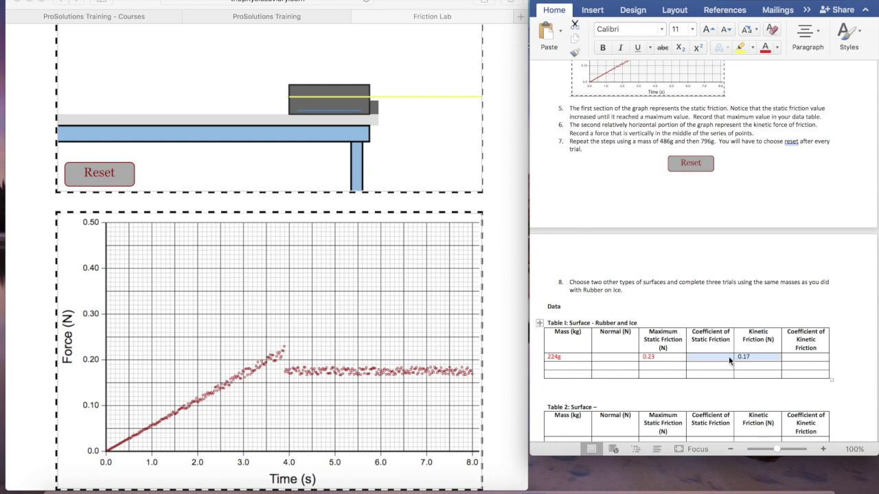
drag(586, 360, 801, 373)
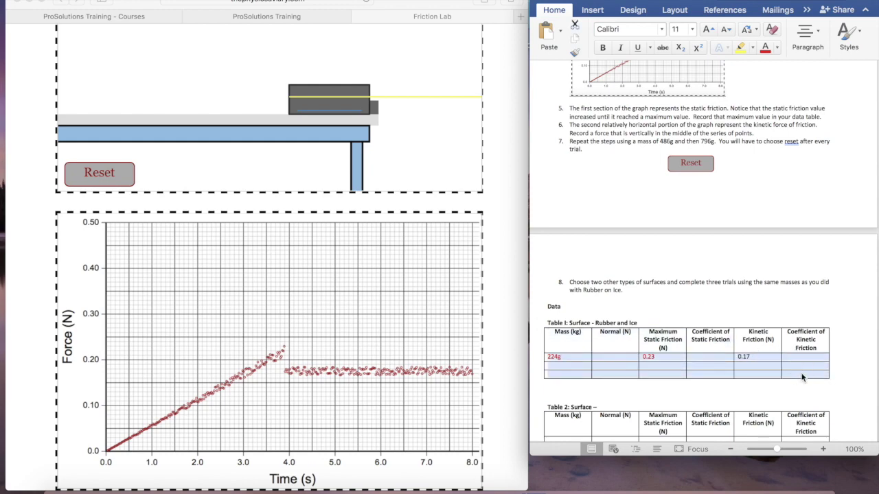
click(711, 135)
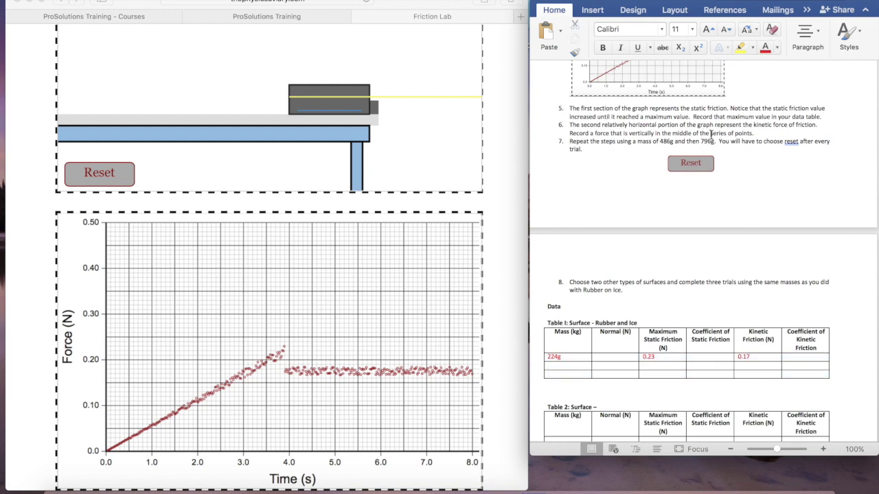
- Highlight in yellow the sentences in procedure steps 5 and 6 about recording the maximum value and the mid-series force
drag(693, 119, 822, 118)
click(740, 47)
click(601, 135)
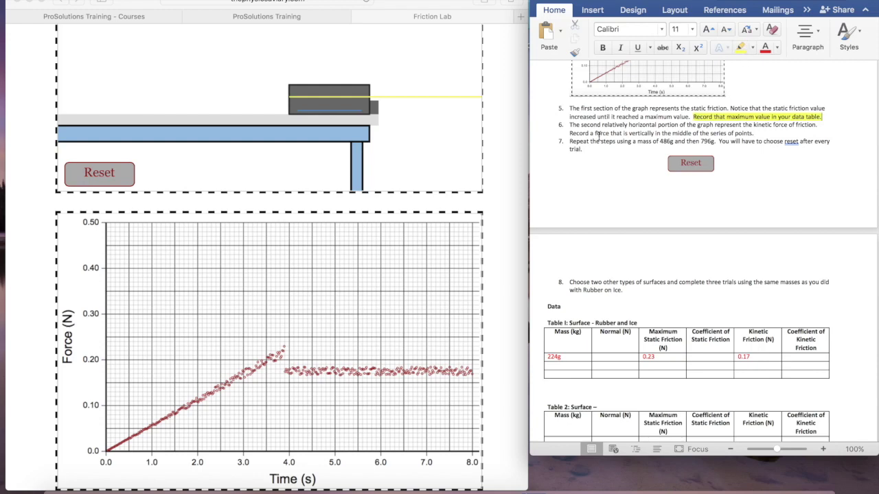
mouse_move(570, 134)
mouse_down()
mouse_move(729, 141)
mouse_move(755, 132)
mouse_up()
click(740, 52)
click(698, 142)
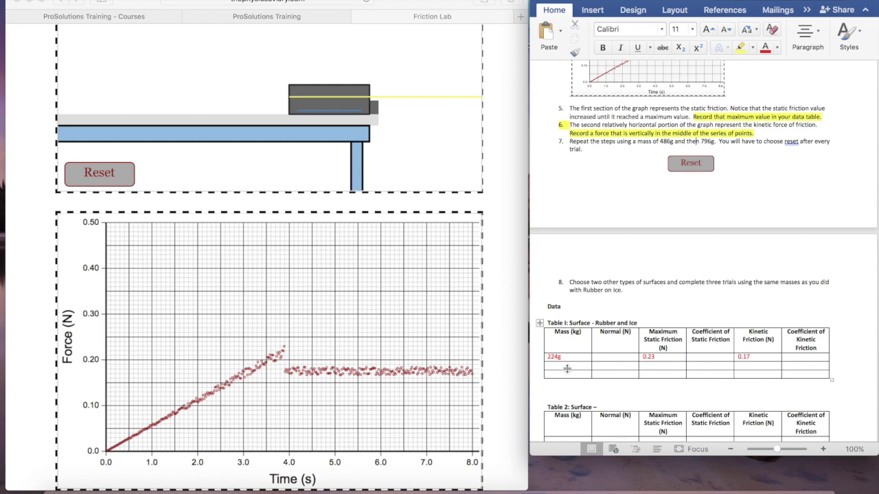
- Reset the friction simulation for a new Rubber on Ice trial
scroll(372, 115, up, 5)
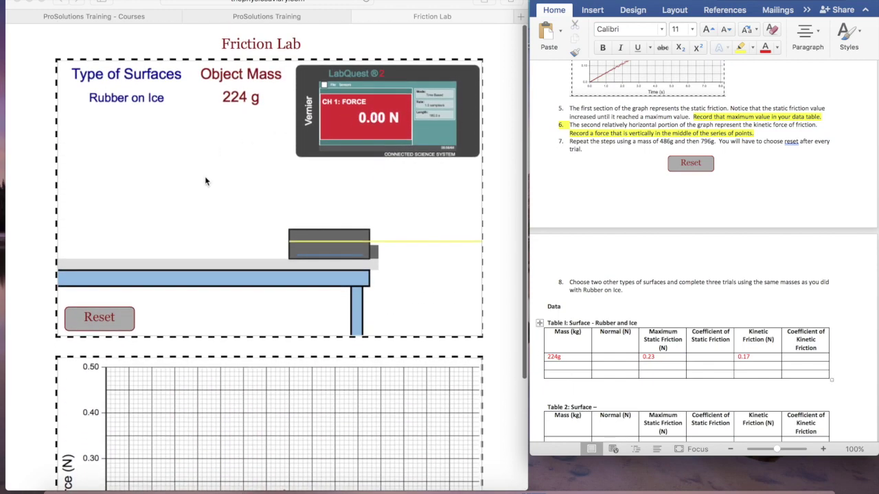
scroll(114, 314, down, 1)
click(115, 310)
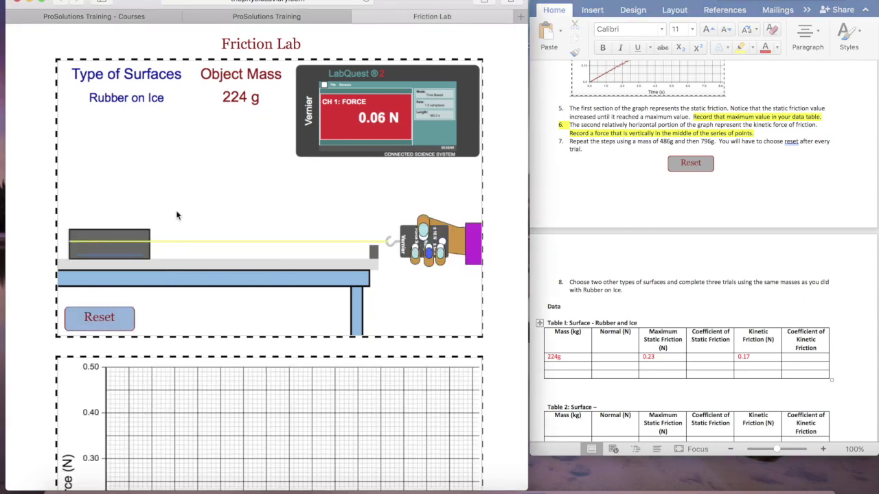
click(109, 314)
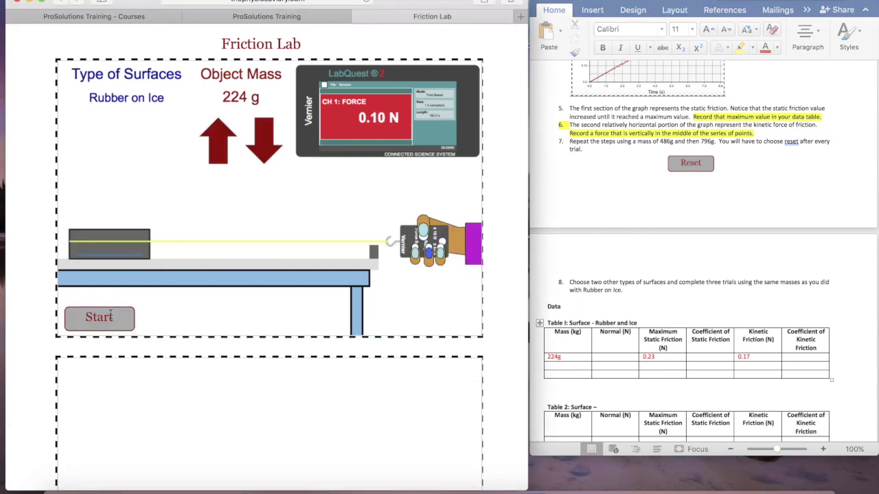
- Raise the object mass in the simulation and fine-tune it to 493 g
click(218, 140)
click(219, 140)
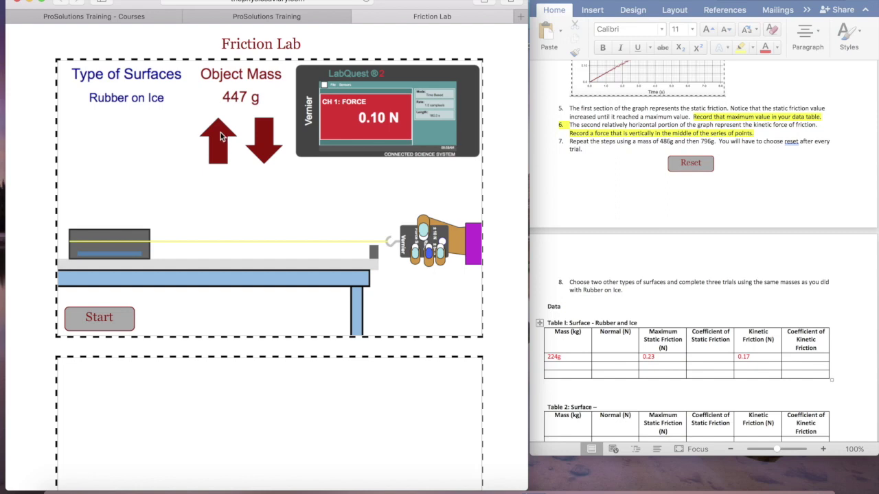
click(220, 133)
click(220, 132)
click(264, 144)
click(264, 144)
click(264, 144)
- Enter 493 g as the second mass in the Rubber and Ice table and add "I used 493 g" in red to procedure step 7
click(567, 367)
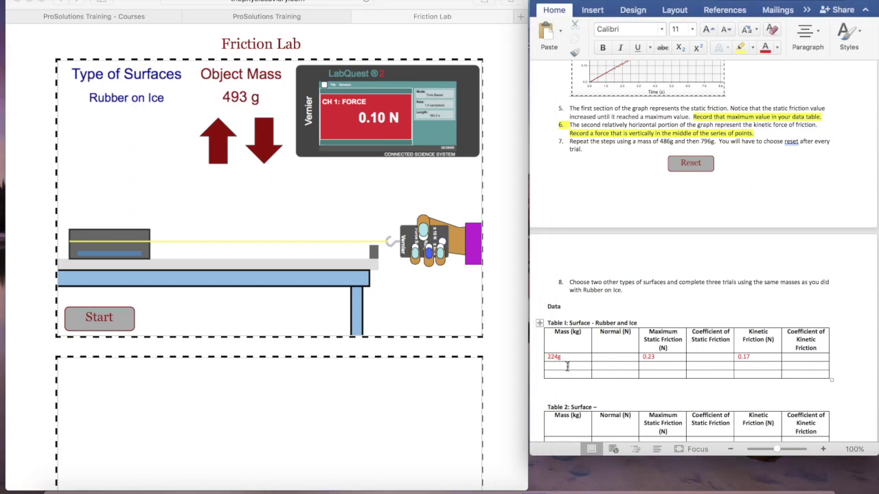
text(493 g)
click(673, 149)
drag(585, 149, 623, 149)
click(765, 47)
click(640, 154)
- Run the Rubber on Ice trial with the 493 g object to plot its force–time graph
scroll(647, 192, down, 3)
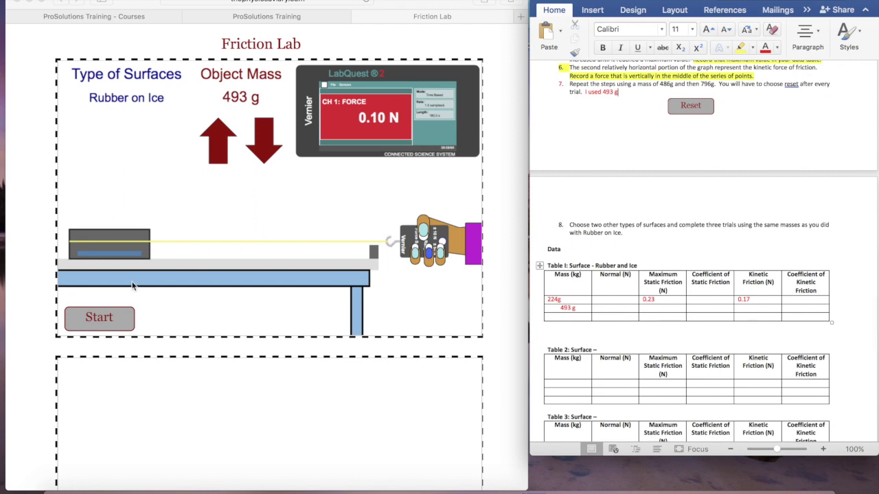
scroll(660, 196, up, 1)
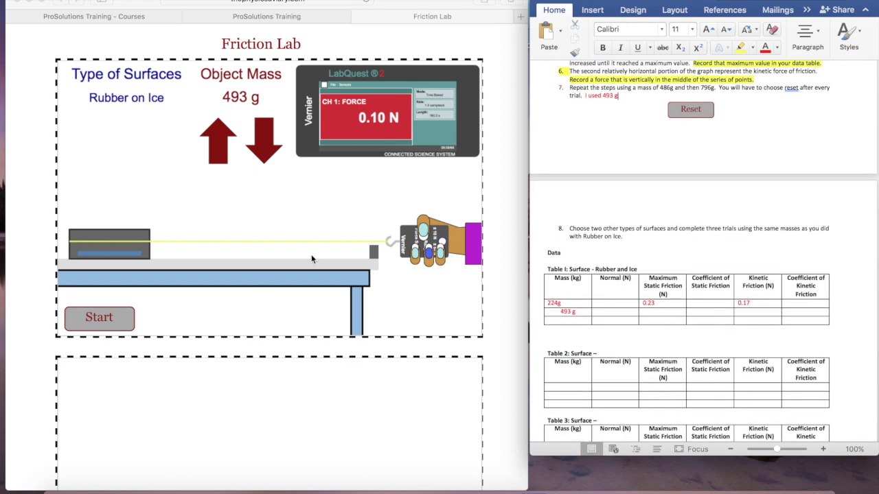
click(110, 326)
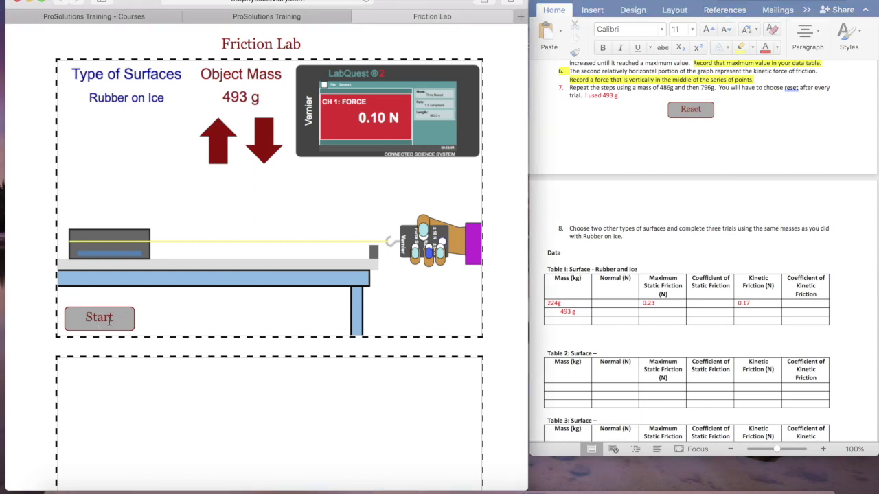
click(108, 320)
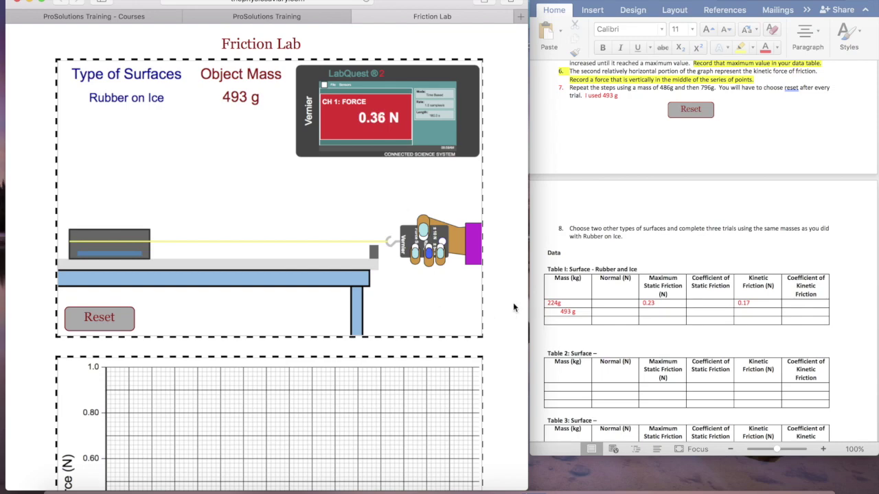
scroll(513, 306, down, 1)
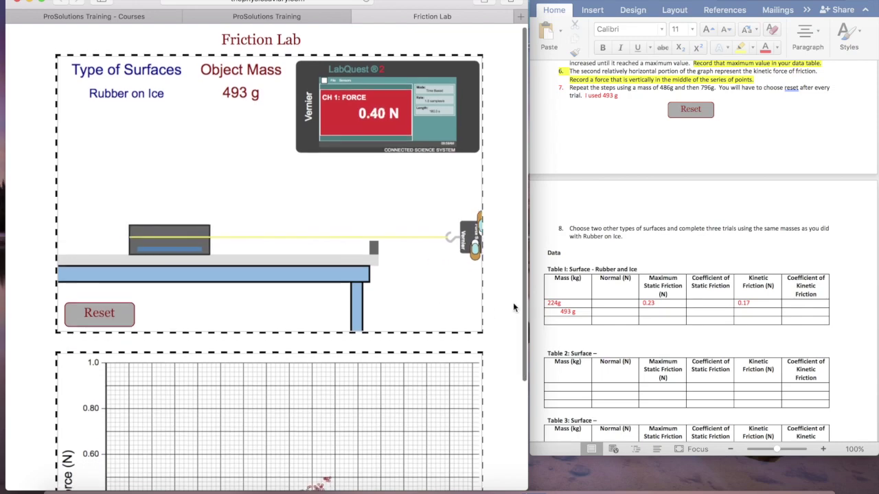
scroll(513, 307, down, 3)
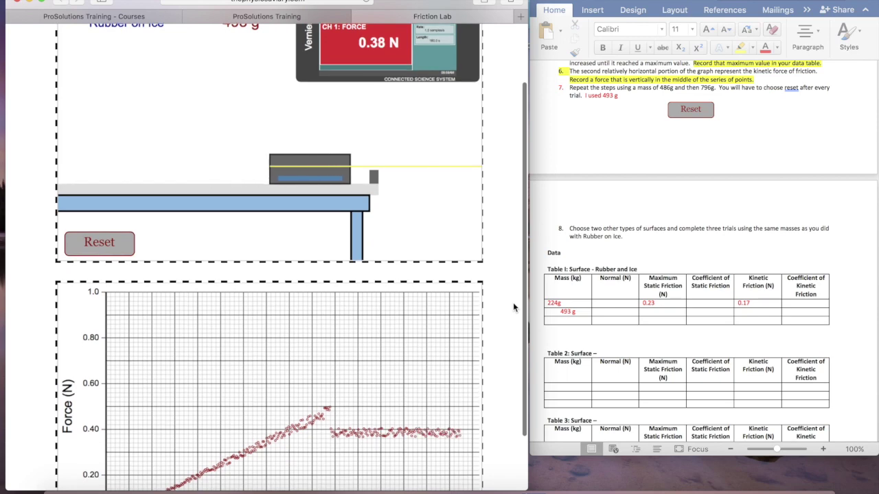
- Record 0.5 as the maximum static friction and 0.39 as the kinetic friction for 493 g in the Rubber and Ice table
scroll(513, 307, down, 3)
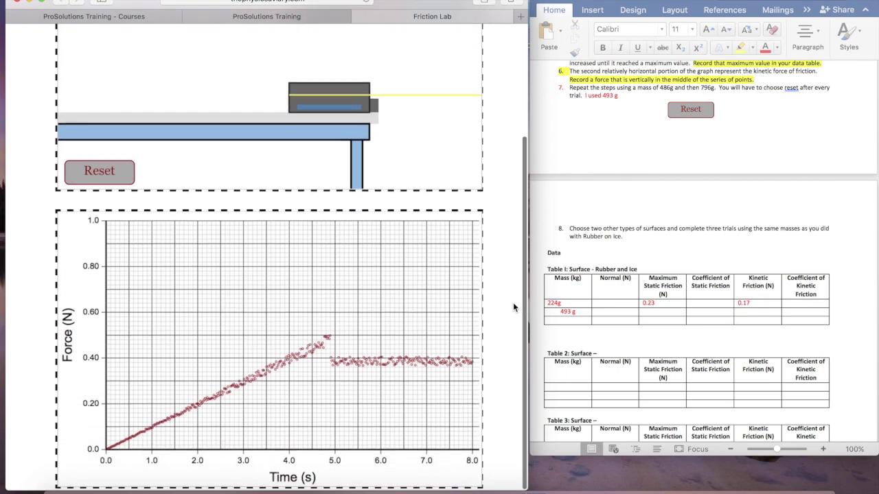
click(653, 312)
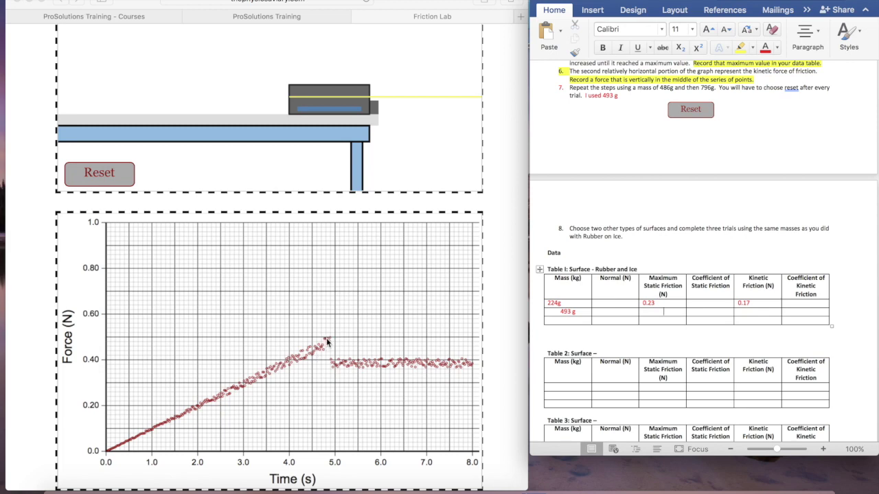
text(0.)
text(0.)
- Reset the friction simulation and raise the object mass, adjusting it up and down to 784 g
scroll(511, 107, up, 4)
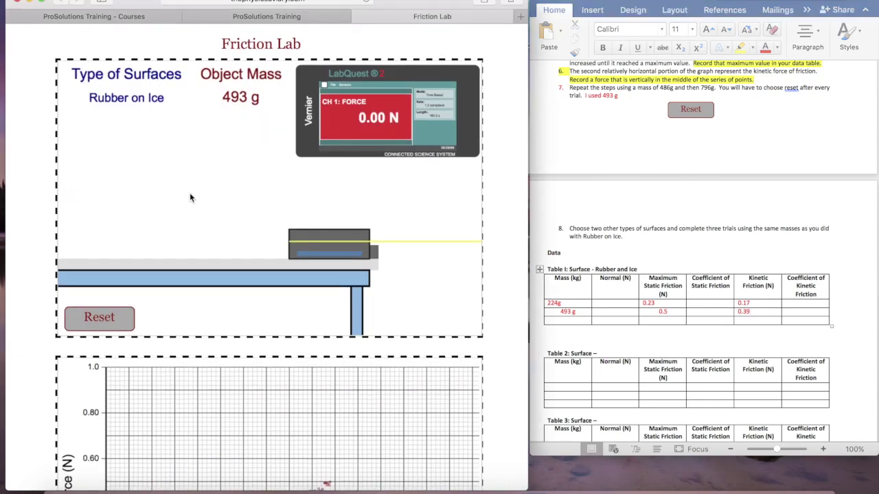
click(112, 324)
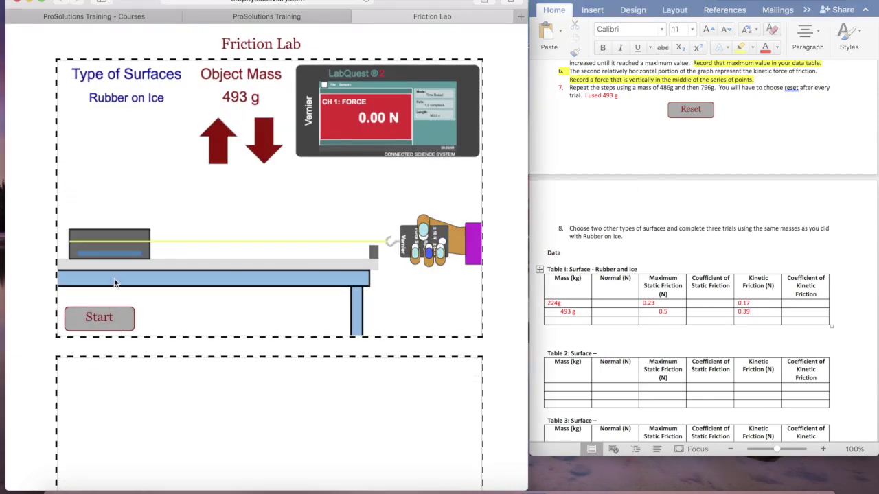
click(217, 133)
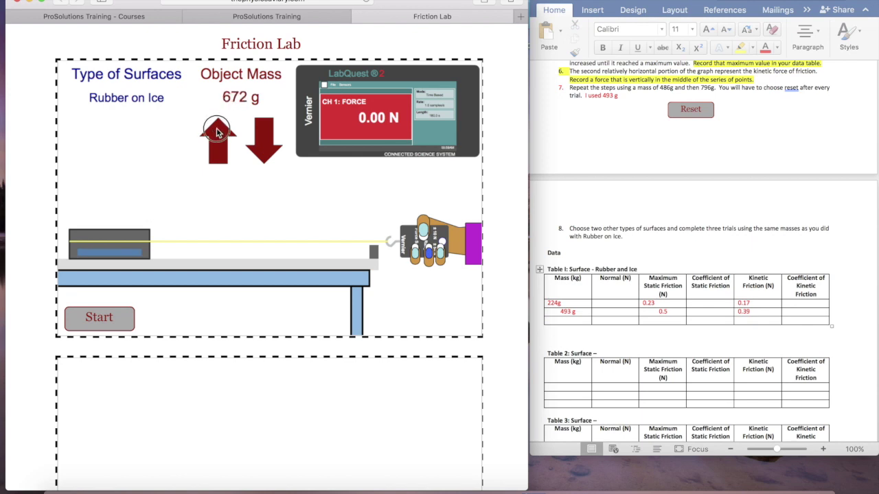
click(217, 132)
click(272, 155)
click(220, 141)
click(259, 150)
click(227, 142)
click(224, 138)
click(261, 150)
click(223, 144)
click(261, 154)
click(214, 147)
click(261, 147)
click(260, 146)
click(219, 140)
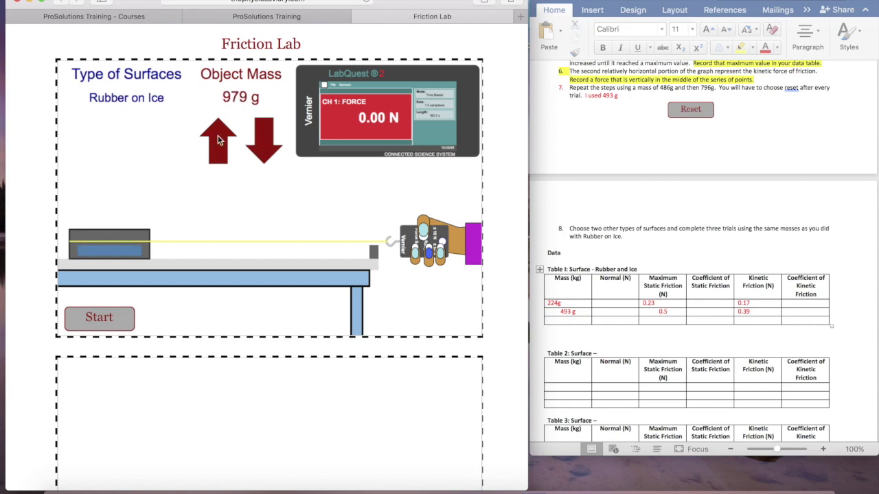
click(266, 139)
click(265, 140)
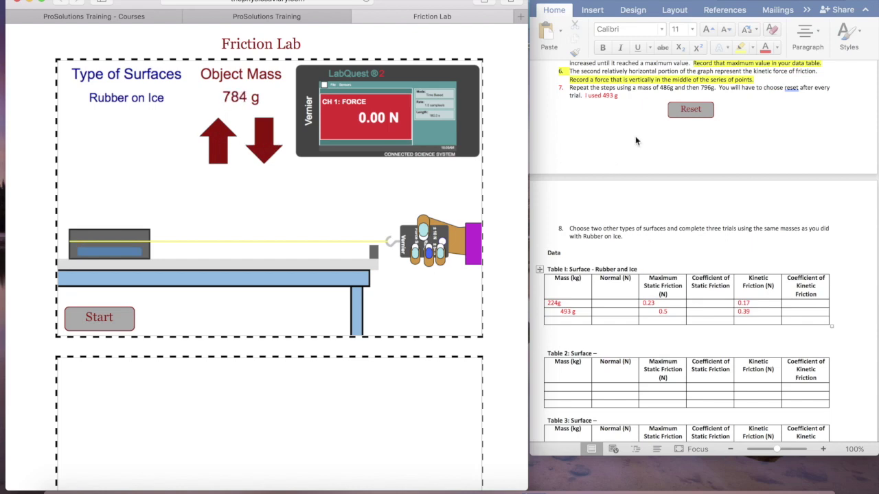
- Add "I used 784 g" to procedure step 7 and enter 784 g as the third mass in the Rubber and Ice table
click(640, 95)
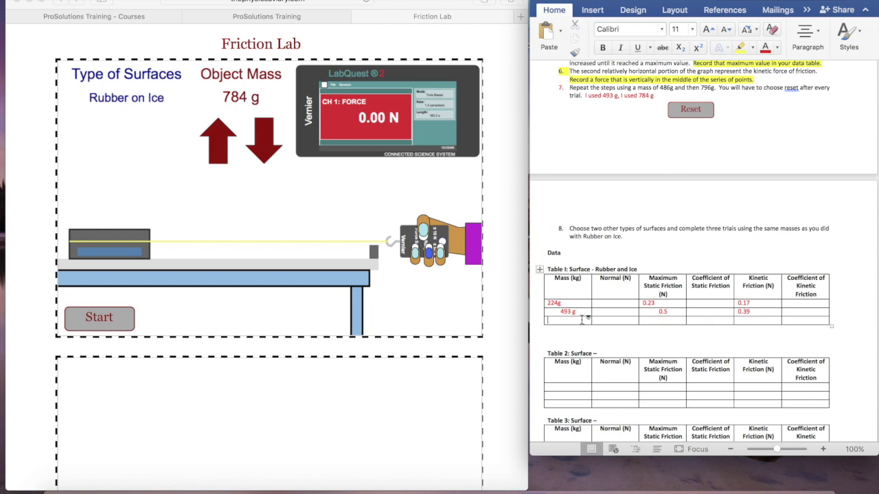
text(784 g)
- Run the Rubber on Ice trial with the 784 g object to plot its force–time graph
scroll(410, 323, down, 1)
scroll(408, 323, down, 5)
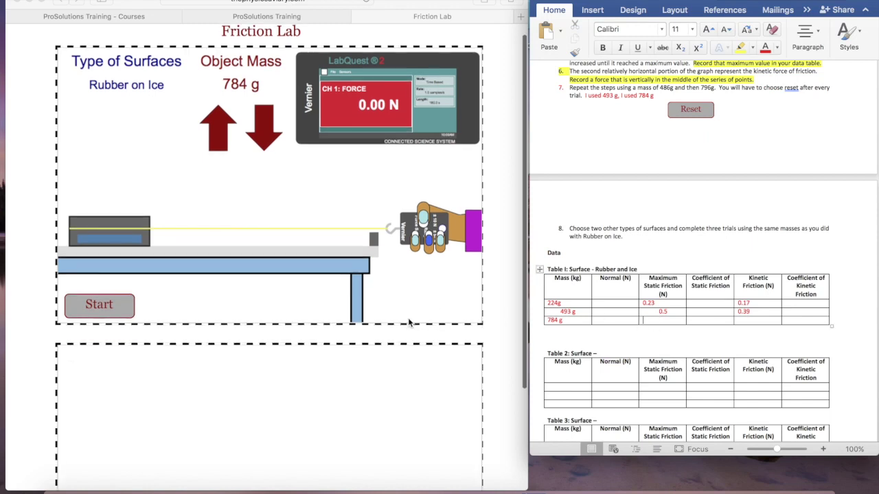
click(100, 268)
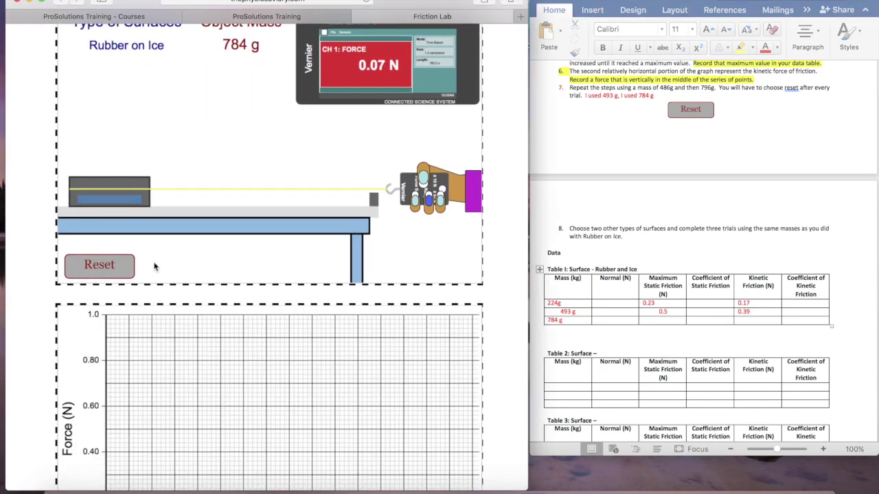
scroll(278, 261, down, 7)
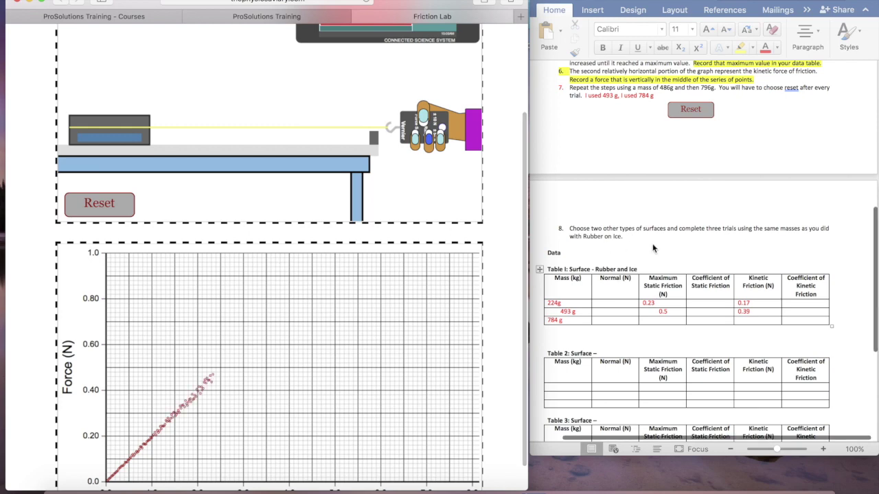
scroll(653, 248, down, 5)
scroll(403, 313, down, 3)
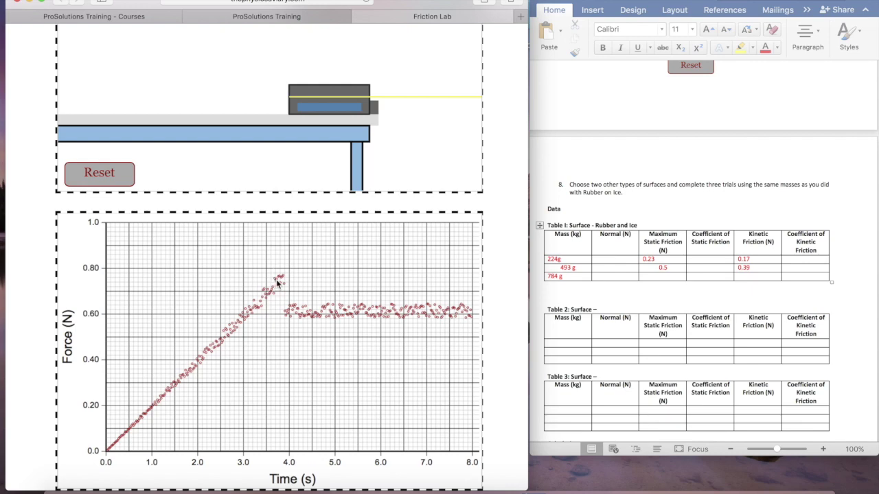
- Record 0.75 as the maximum static friction and 0.63 as the kinetic friction for 784 g in the Rubber and Ice table
click(647, 275)
text(0.75)
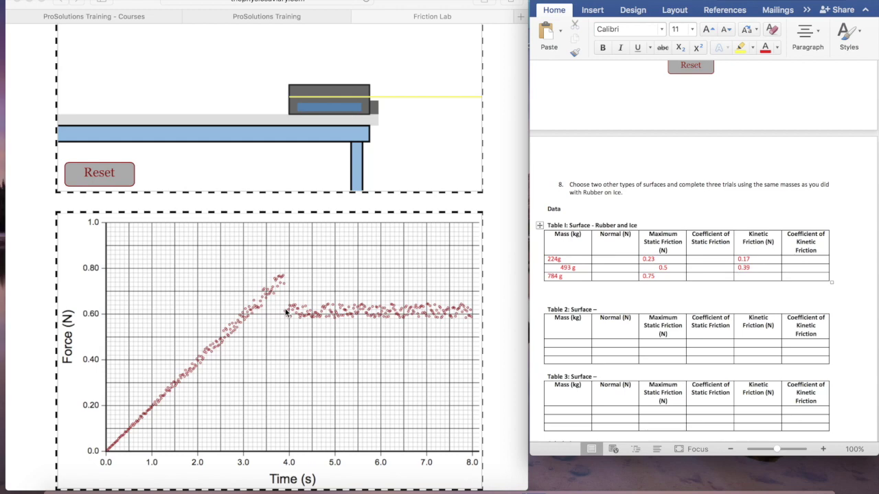
text(0.63)
click(608, 303)
- Reset the simulation and change the surface type to Glass on Glass
scroll(407, 139, up, 5)
click(104, 329)
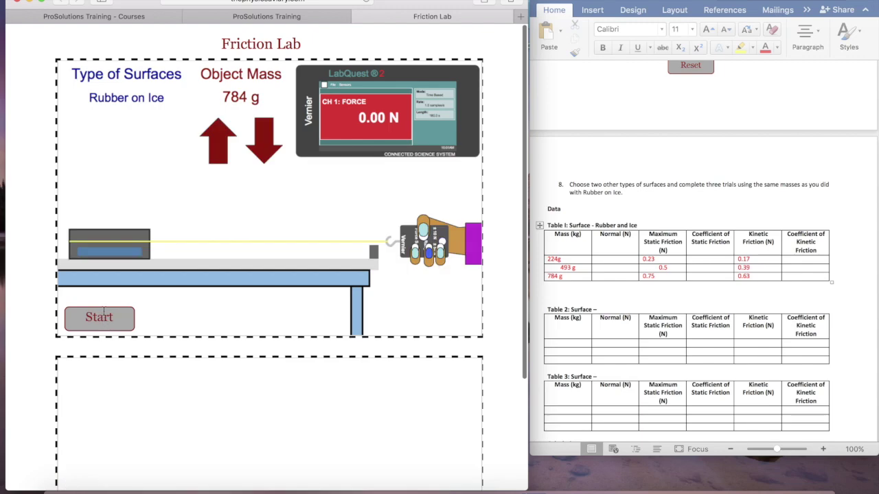
click(126, 100)
click(125, 100)
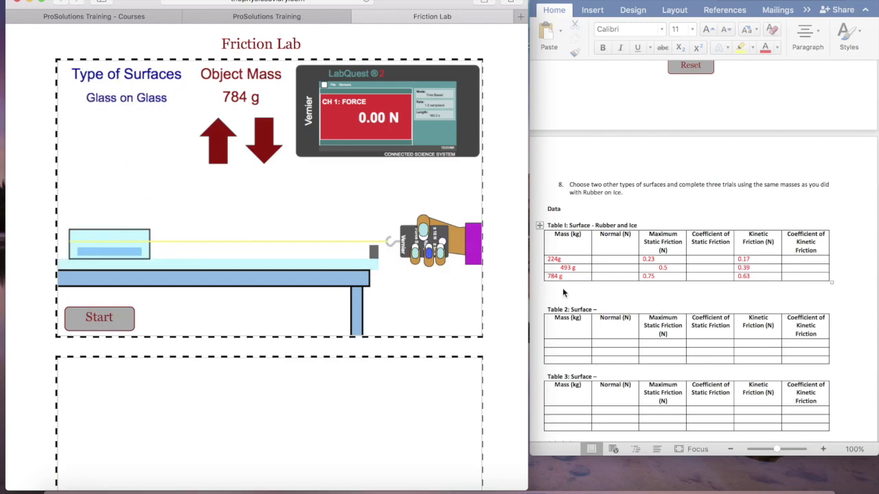
- Label the Table 2 surface "glass on glass" in red
scroll(615, 263, up, 5)
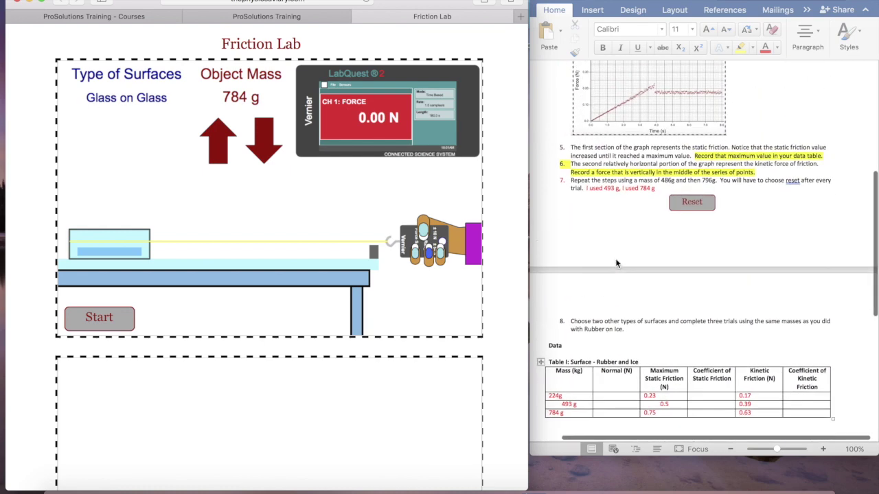
scroll(616, 263, down, 6)
click(577, 302)
click(607, 268)
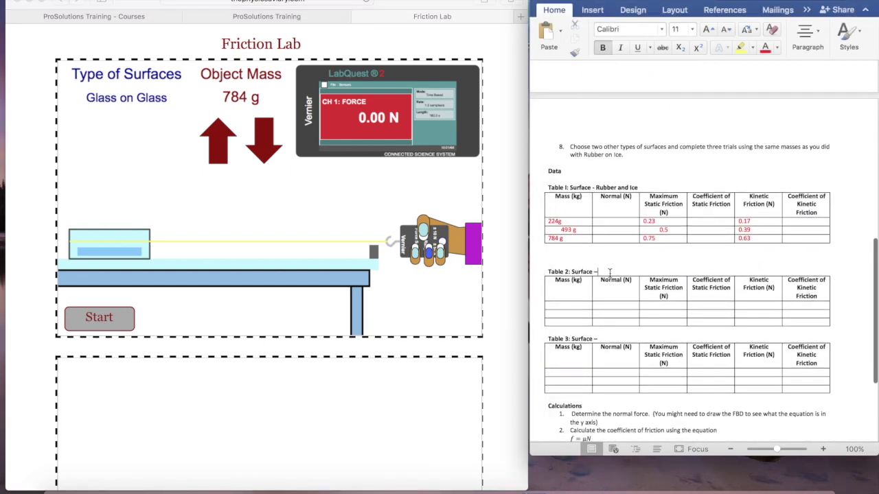
click(769, 46)
text(glass on glass)
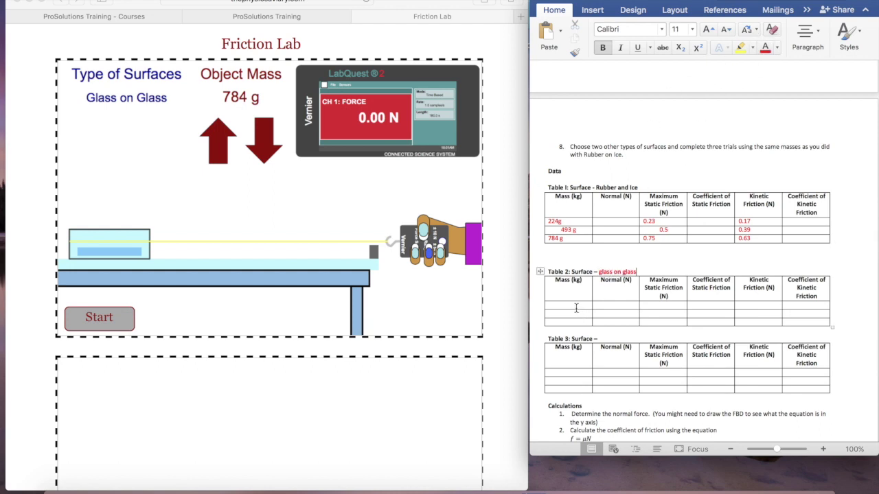
- Enter 784 g as the third mass in Table 2 and color the table's three data rows red
click(577, 305)
click(574, 321)
text(784 g)
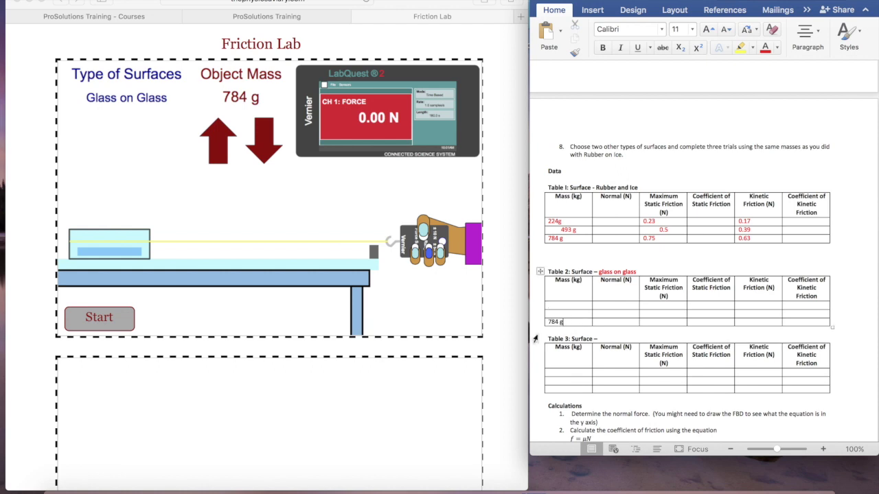
drag(550, 302, 798, 320)
click(764, 45)
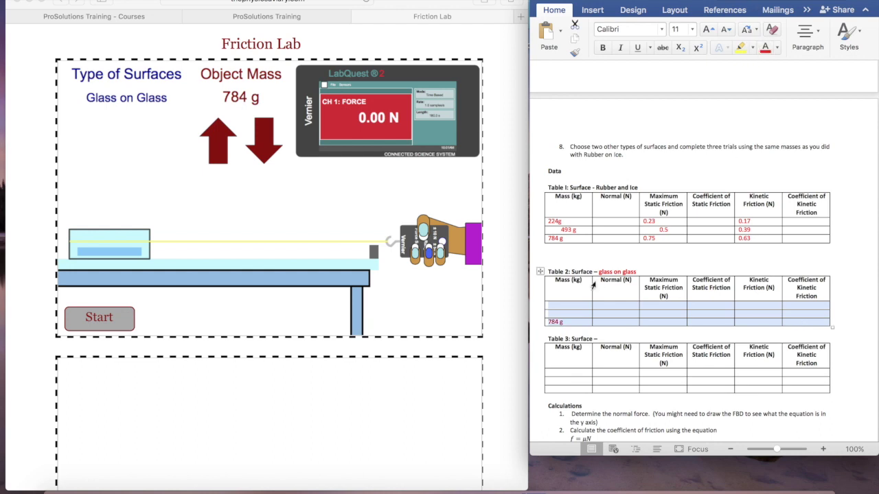
click(589, 315)
- Run the Glass on Glass trial at 784 g and record 0.67 maximum static and 0.55 kinetic friction in Table 2
scroll(261, 214, down, 4)
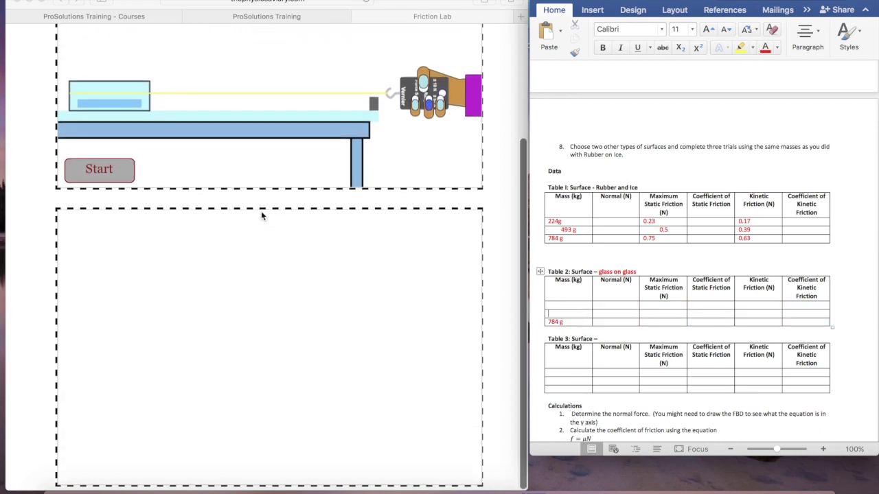
click(109, 171)
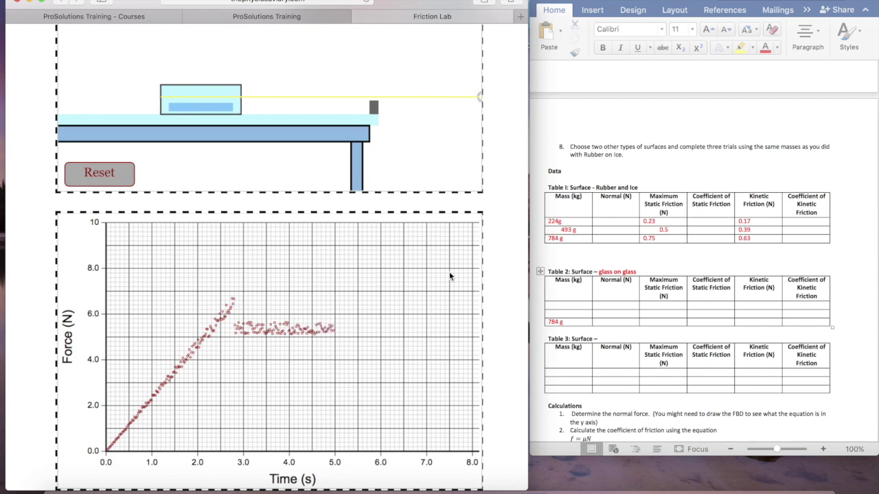
click(667, 320)
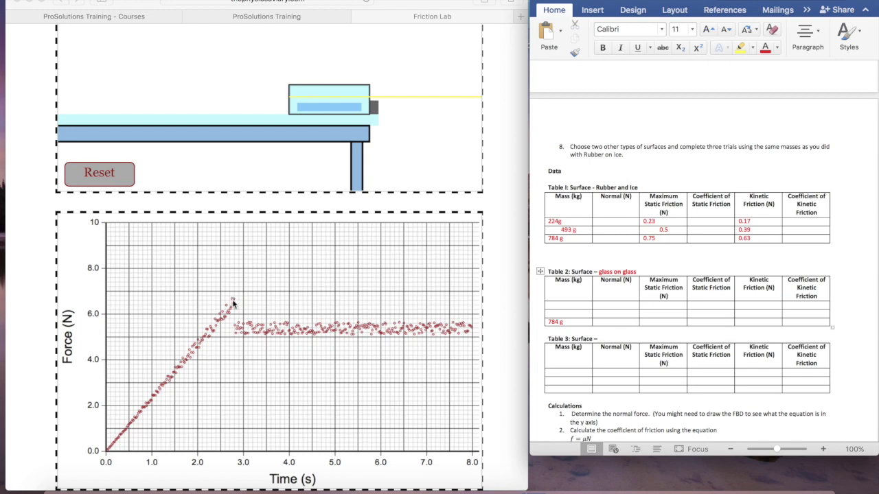
text(0.67)
click(759, 322)
text(0.)
- Reset the simulation for a new Glass on Glass trial
scroll(377, 234, up, 5)
click(105, 307)
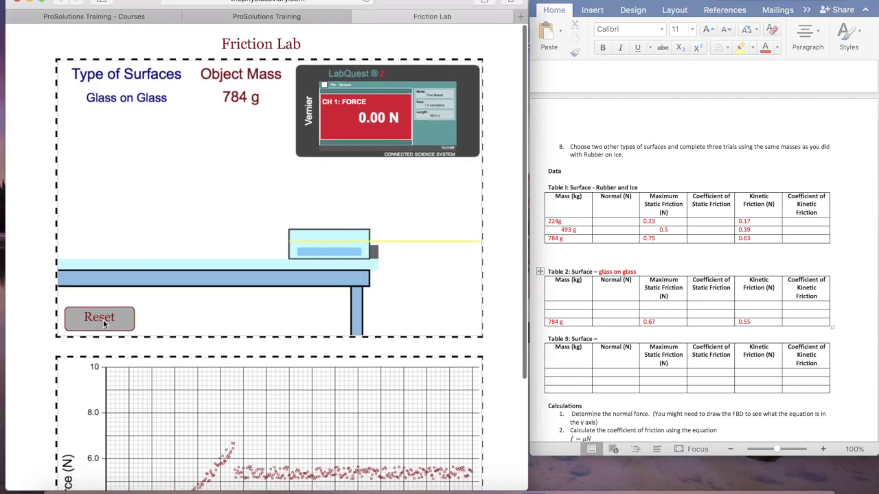
click(133, 315)
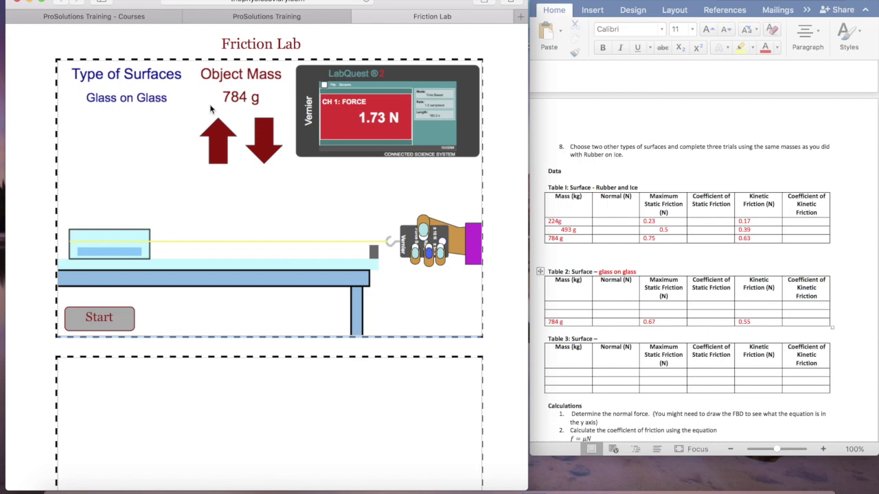
- Lower the object mass in the simulation to 467 g and enter 467g as the second mass in Table 2
click(261, 149)
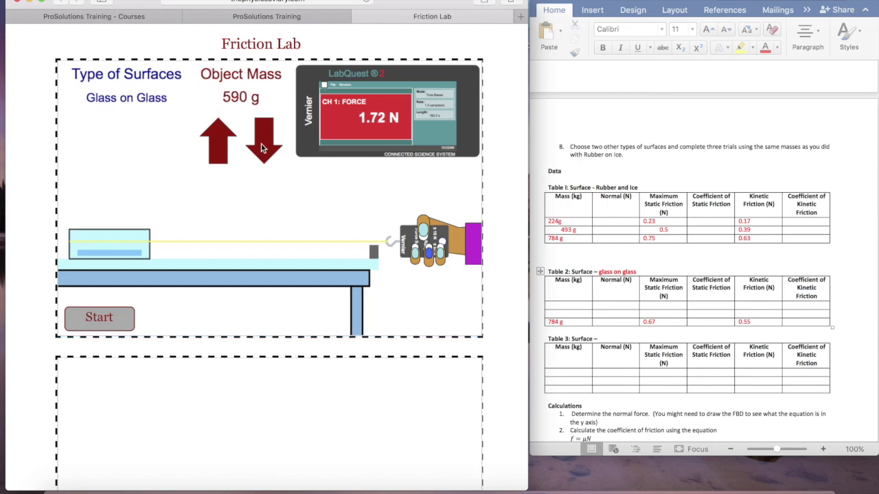
click(260, 143)
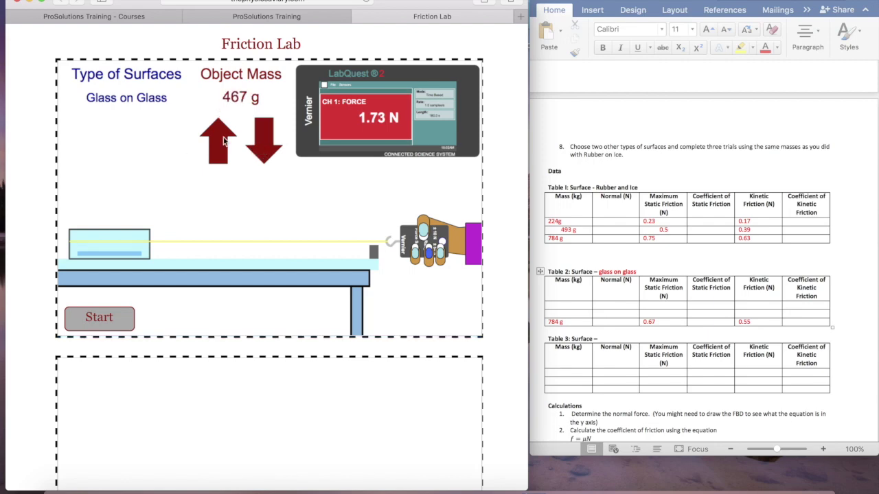
click(566, 313)
text(467g)
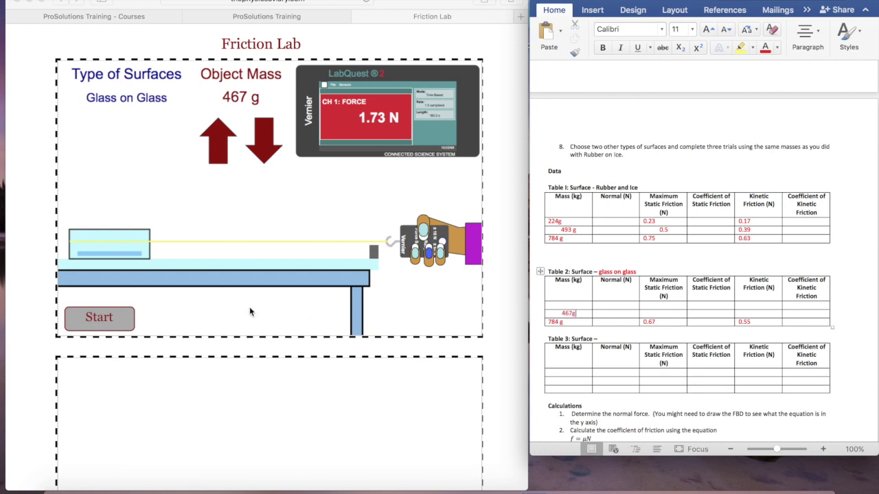
- Start the Glass on Glass trial with the 467 g object and reset the simulation
click(98, 317)
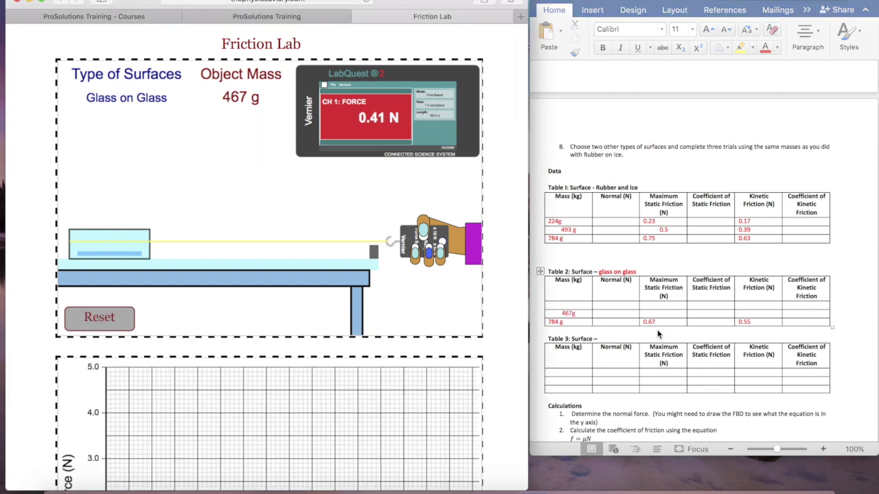
click(107, 318)
click(659, 311)
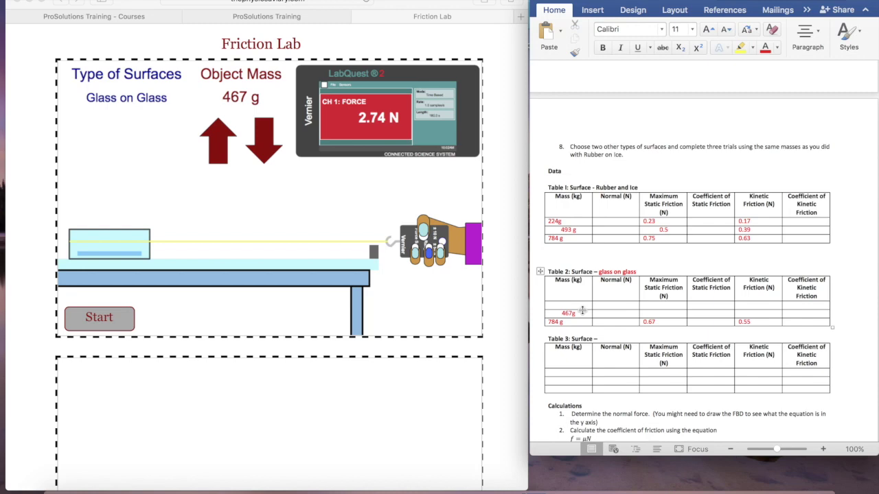
- Set the font color to red at the end of the Table 3 surface heading
scroll(820, 310, down, 5)
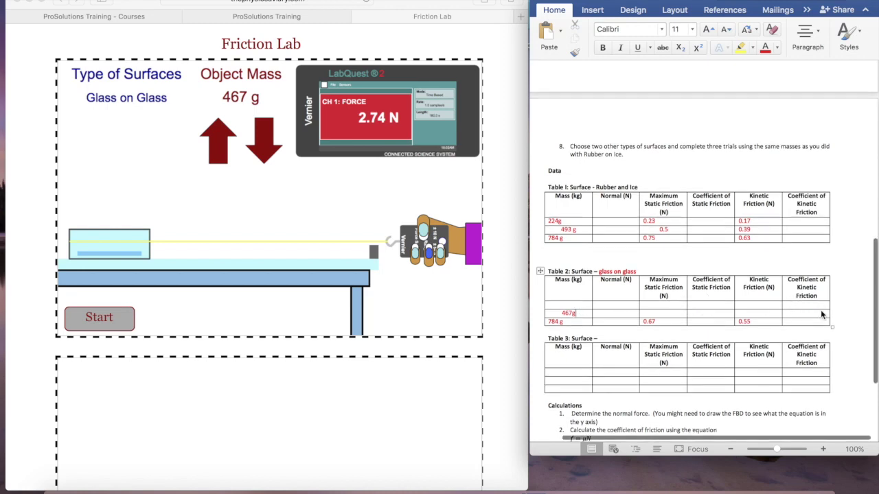
click(603, 203)
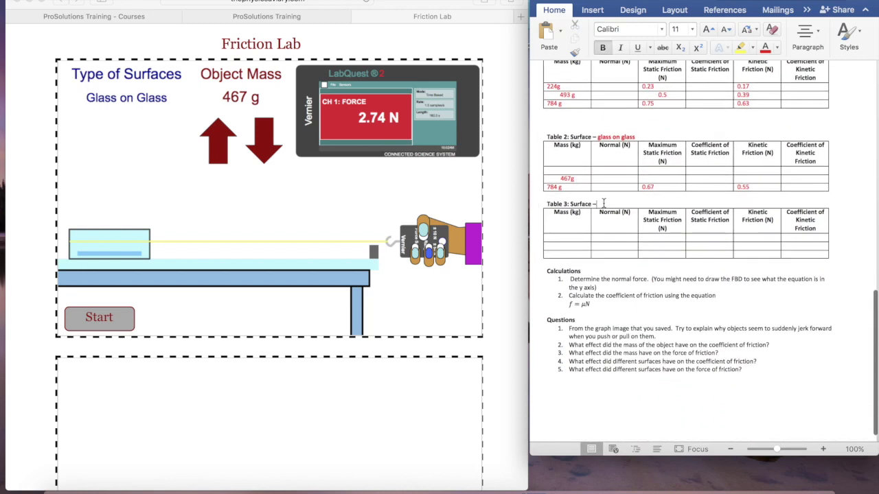
click(772, 47)
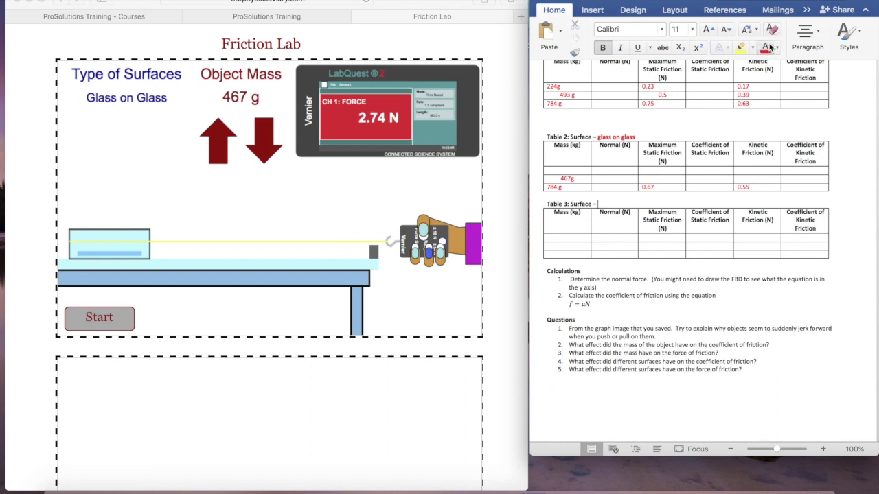